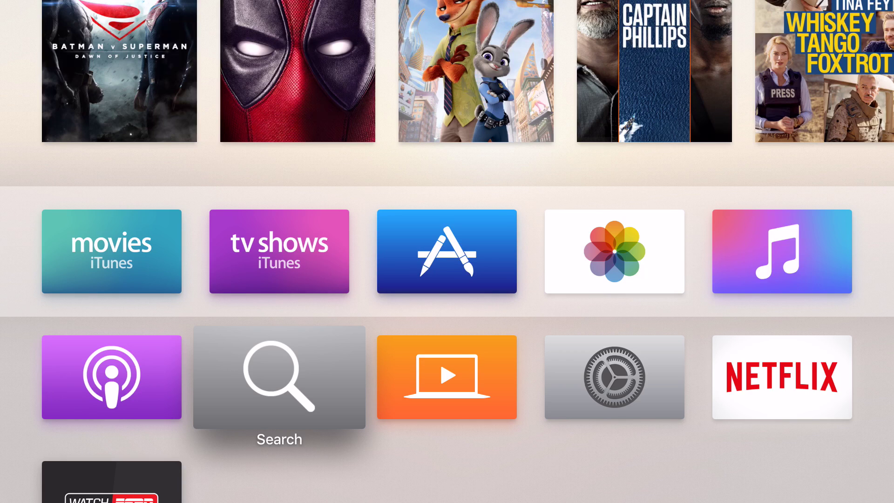
{"action": "key", "text": "Down"}
{"action": "key", "text": "Up"}
{"action": "key", "text": "Right"}
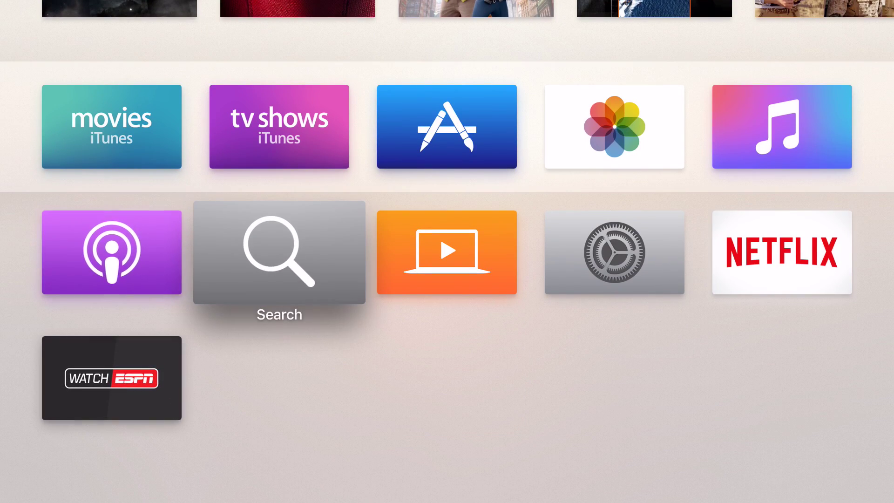
{"action": "key", "text": "Right"}
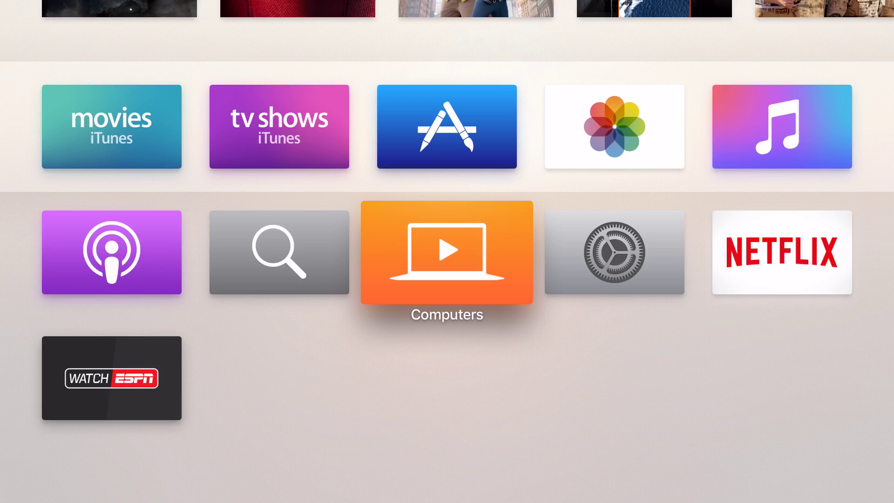
- Give Siri the voice request "Bring up the ESPN app" from the Apple TV home screen
{"action": "key", "text": "alt"}
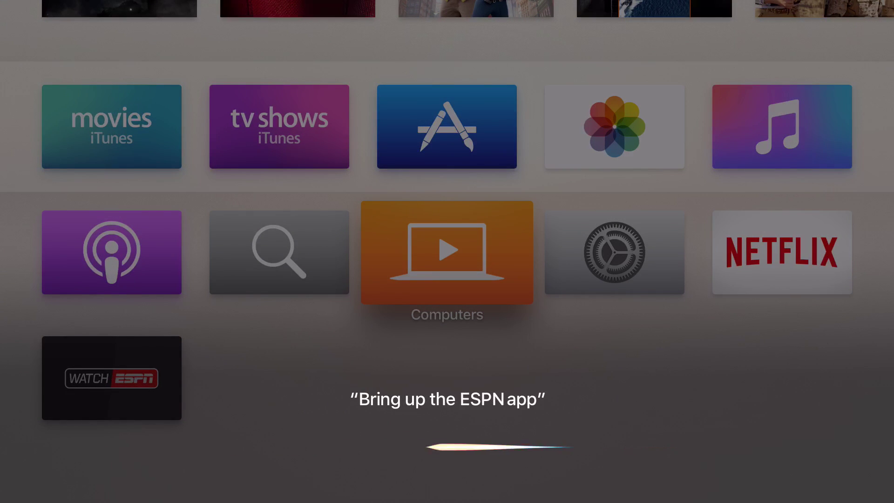
{"action": "key", "text": "Down"}
{"action": "key", "text": "Return"}
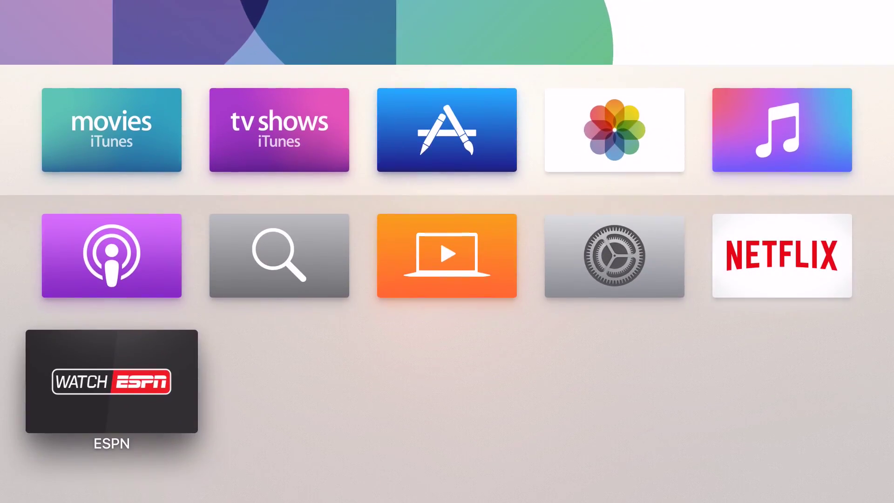
{"action": "key", "text": "Up"}
{"action": "key", "text": "Up"}
{"action": "key", "text": "Down"}
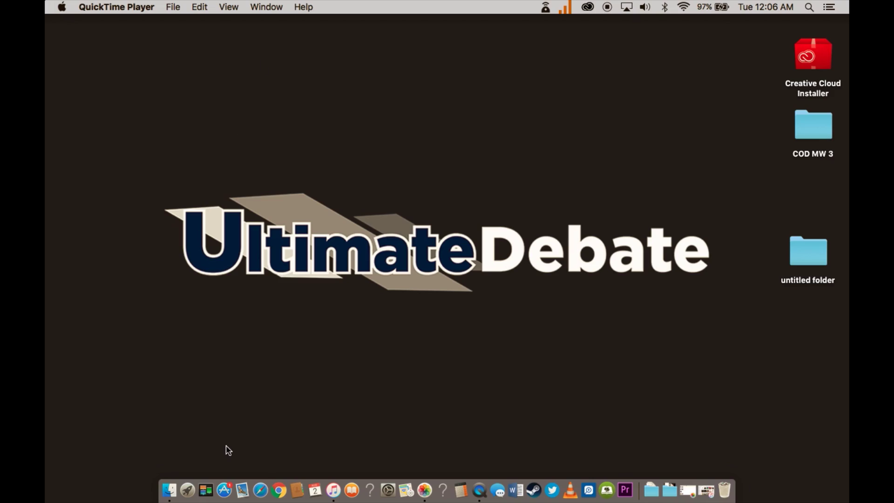
- Switch to iTunes on the Mac, check the connected Apple TV's device summary, and minimize the iTunes window
{"action": "left_click", "coordinate": [333, 491]}
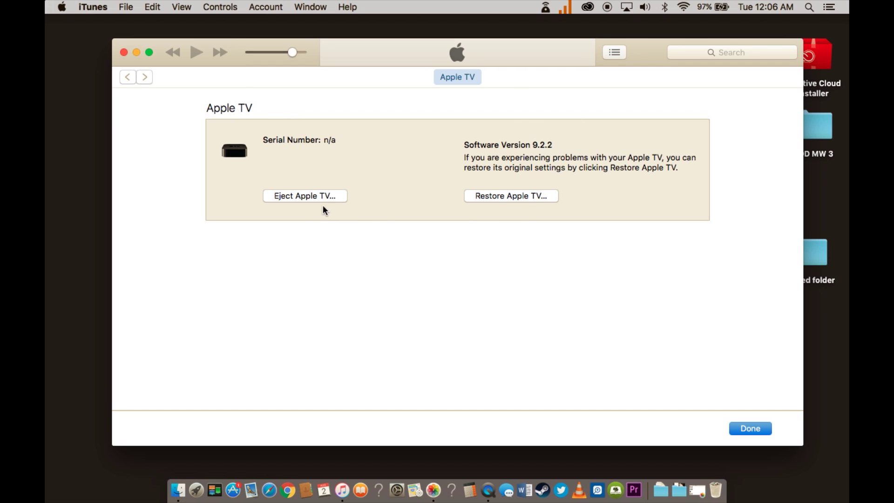
{"action": "left_click", "coordinate": [750, 428]}
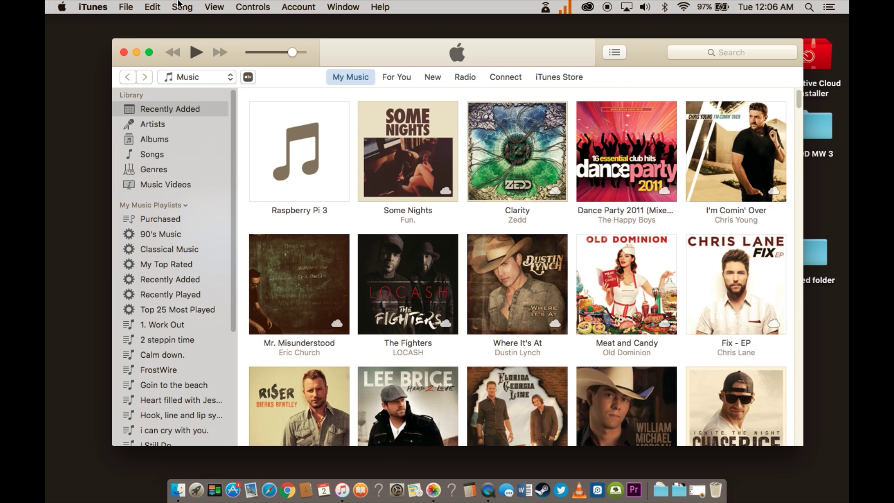
{"action": "left_click", "coordinate": [246, 80]}
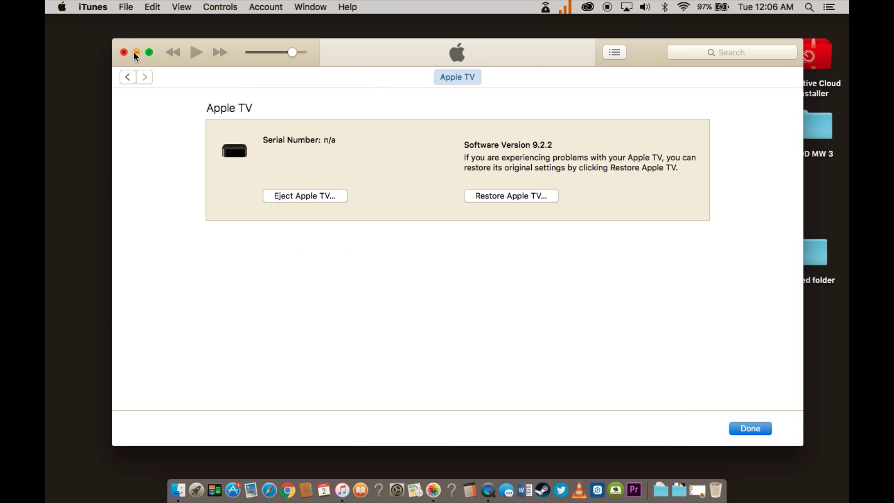
{"action": "left_click", "coordinate": [136, 52]}
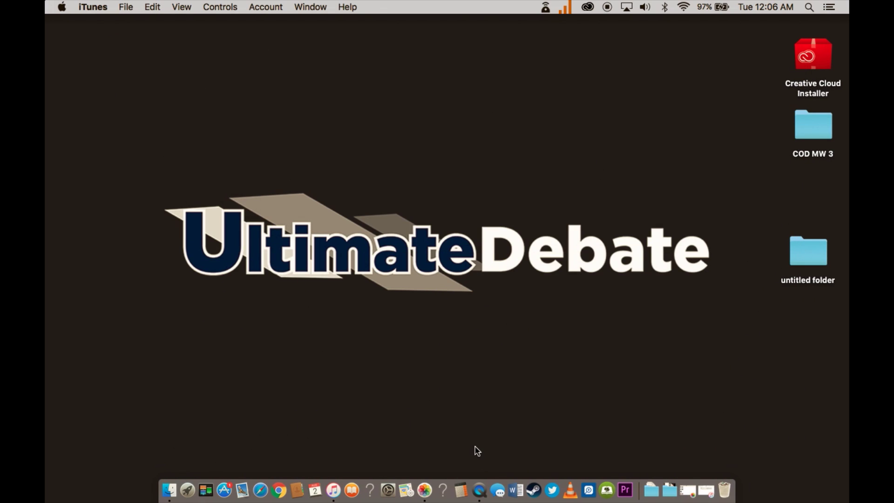
- Switch to QuickTime Player, start a new movie recording, and enlarge the recording window to fill the desktop
{"action": "left_click", "coordinate": [478, 489]}
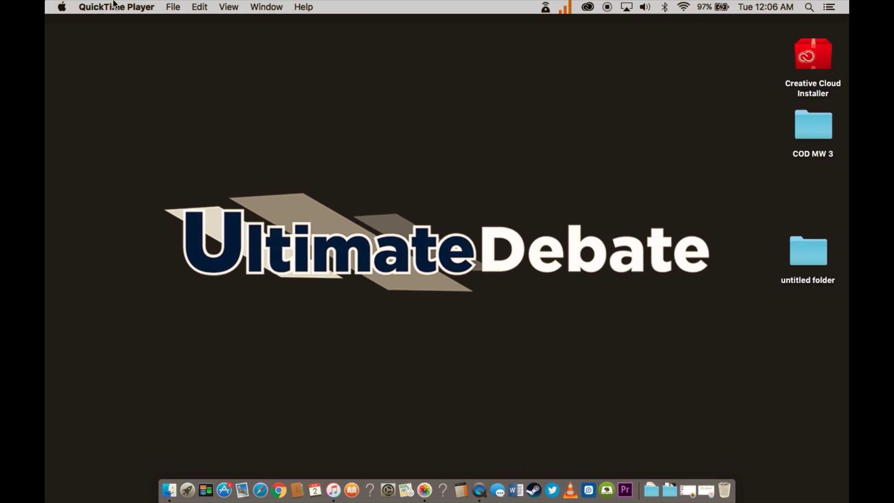
{"action": "left_click", "coordinate": [174, 7]}
{"action": "left_click", "coordinate": [196, 24]}
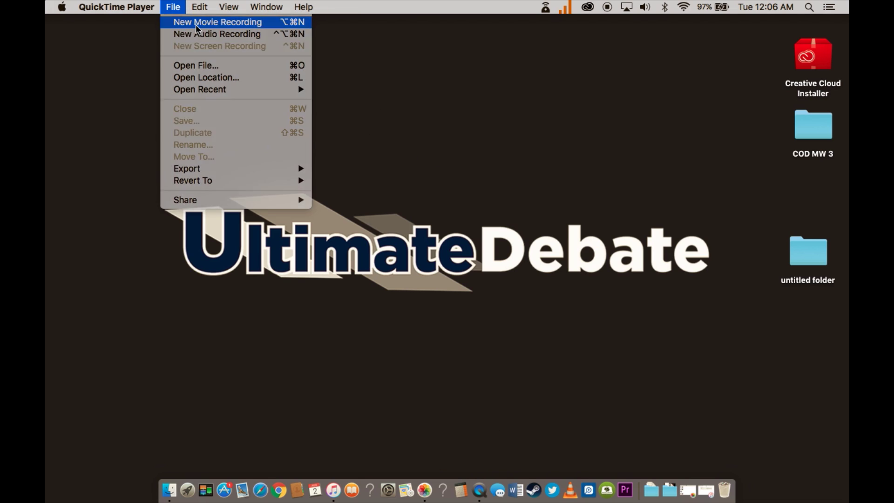
{"action": "double_click", "coordinate": [436, 100]}
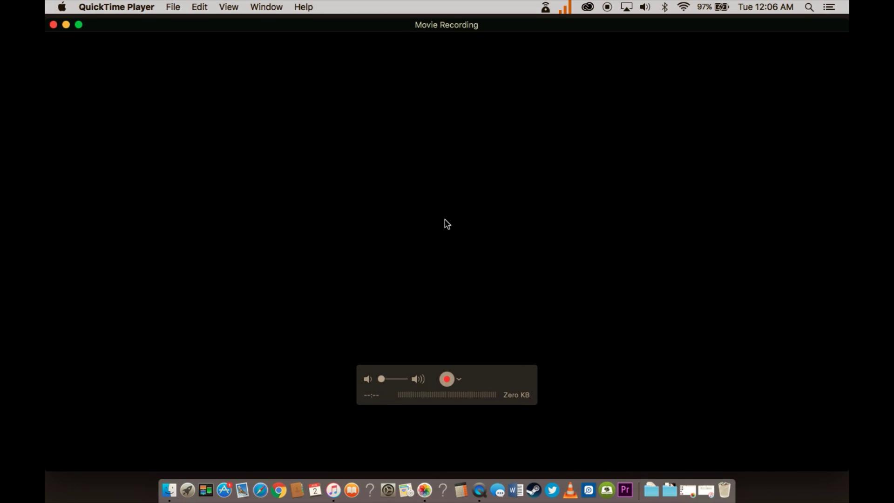
- Choose Apple TV as the movie recording's camera and review the microphone and quality options
{"action": "left_click", "coordinate": [458, 379]}
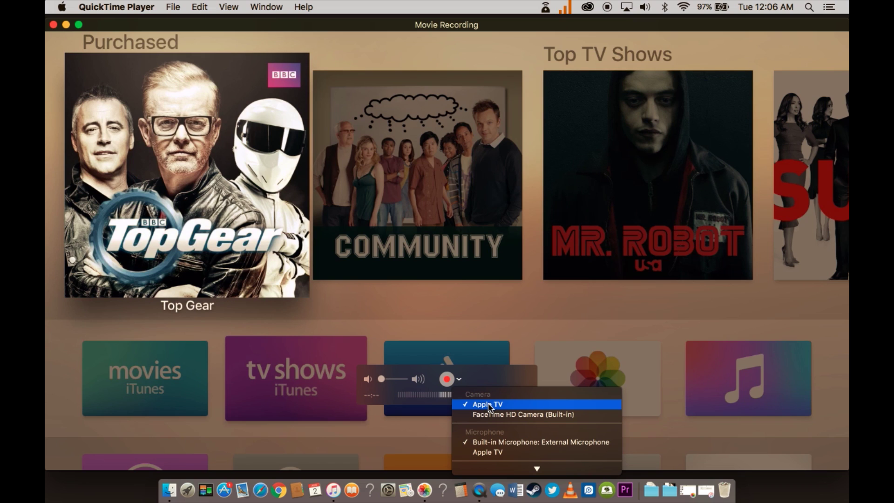
{"action": "mouse_move", "coordinate": [499, 467]}
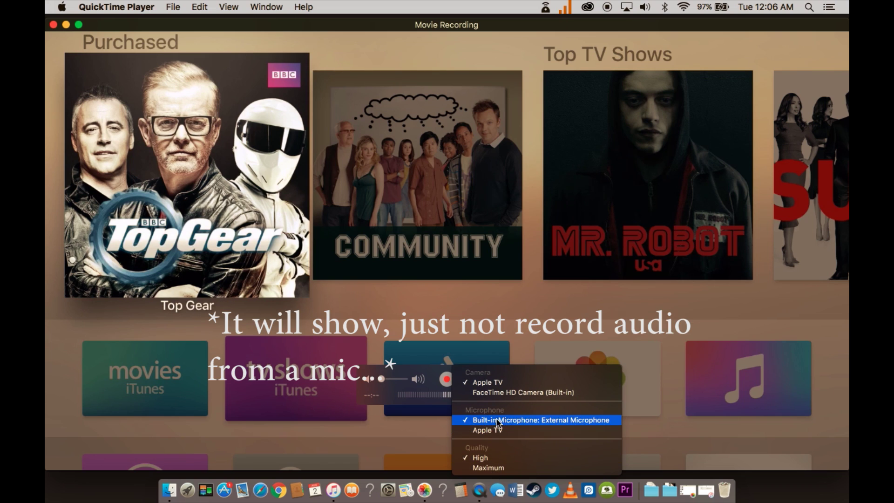
{"action": "left_click", "coordinate": [351, 248]}
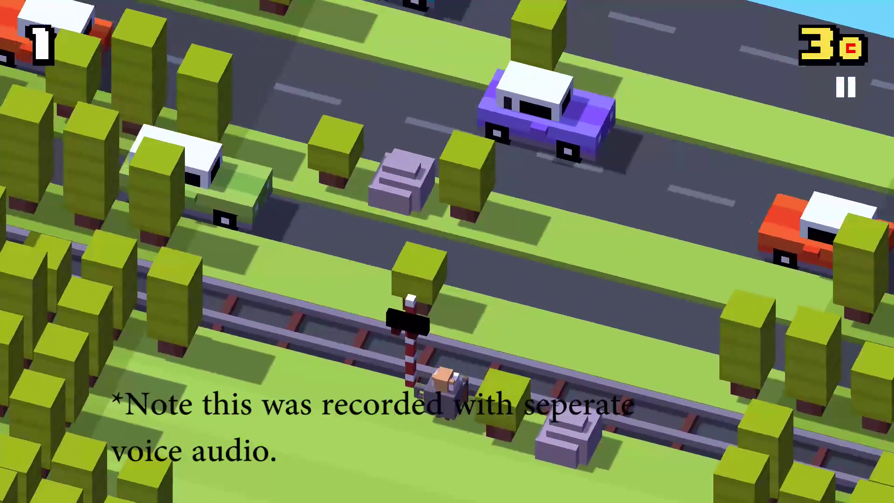
{"action": "key", "text": "Up"}
{"action": "key", "text": "Up"}
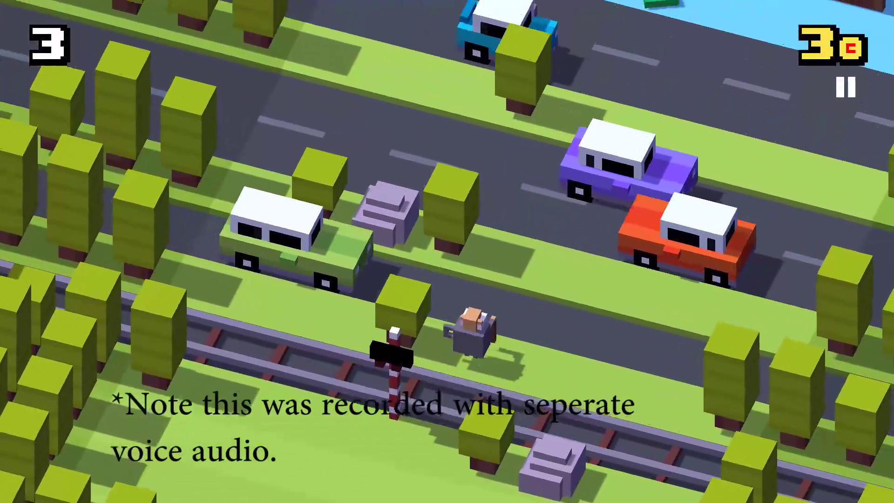
{"action": "key", "text": "Up"}
{"action": "key", "text": "Up"}
{"action": "key", "text": "Up"}
{"action": "key", "text": "Up"}
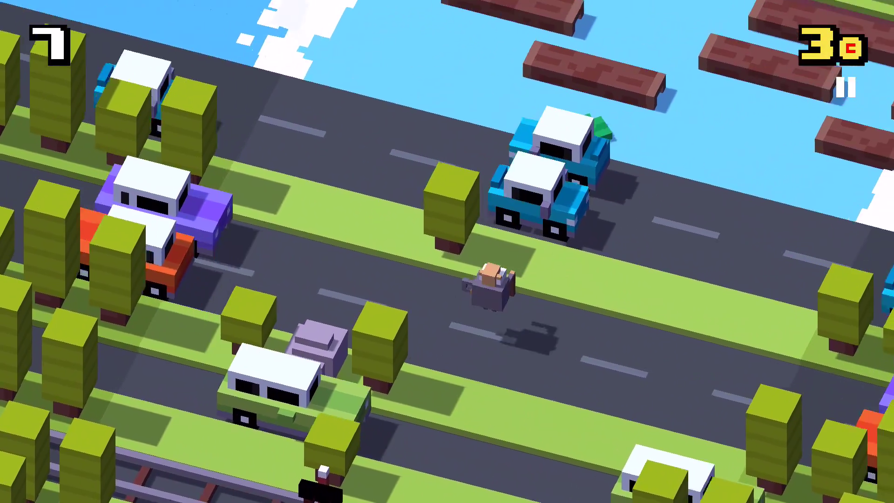
{"action": "key", "text": "Up"}
{"action": "key", "text": "Up"}
{"action": "key", "text": "Up"}
{"action": "key", "text": "Up"}
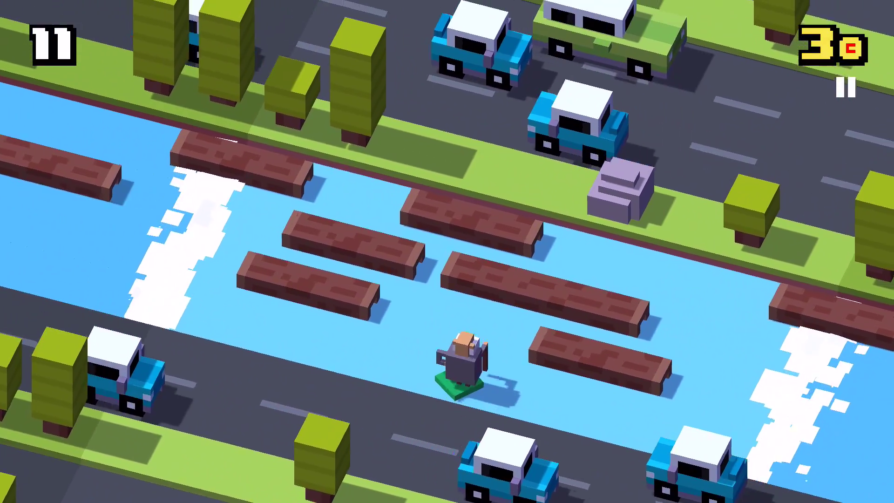
{"action": "key", "text": "Up"}
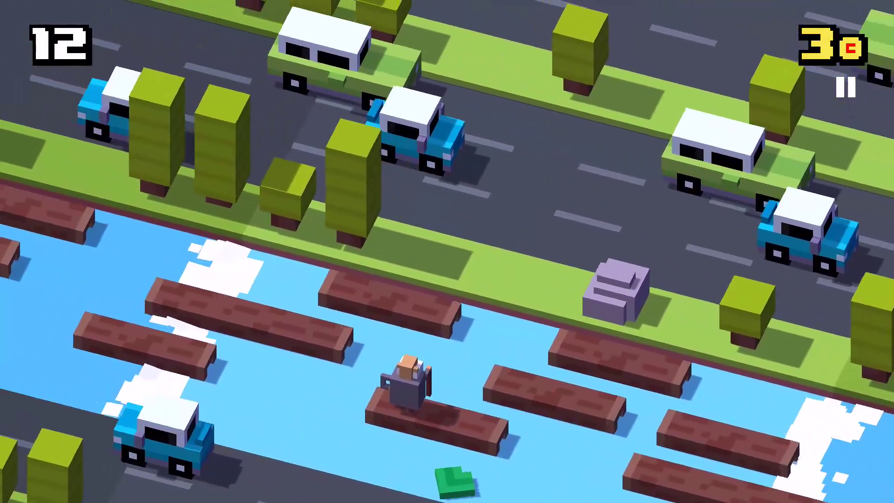
{"action": "key", "text": "Up"}
{"action": "key", "text": "Up"}
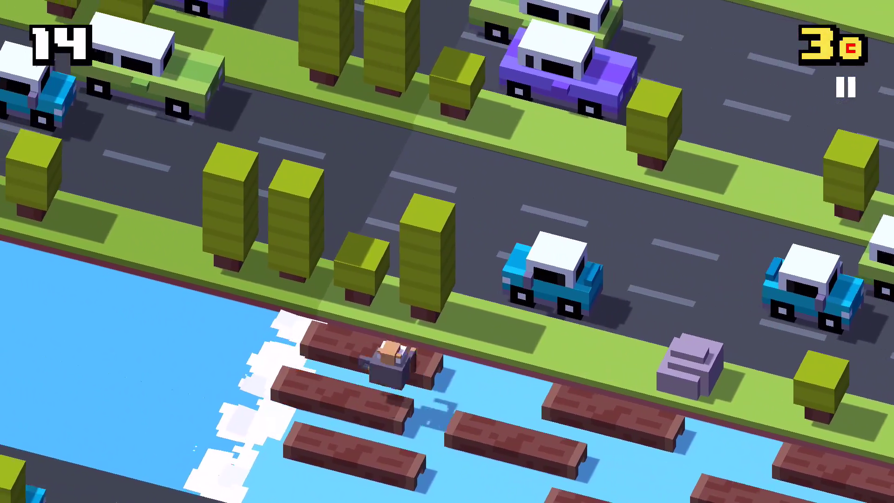
{"action": "key", "text": "Up"}
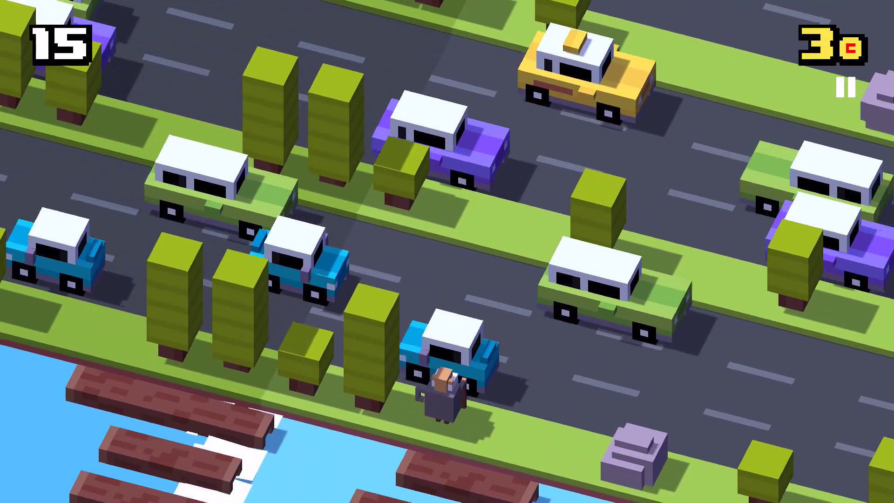
{"action": "key", "text": "Up"}
{"action": "key", "text": "Up"}
{"action": "key", "text": "Up"}
{"action": "key", "text": "Up"}
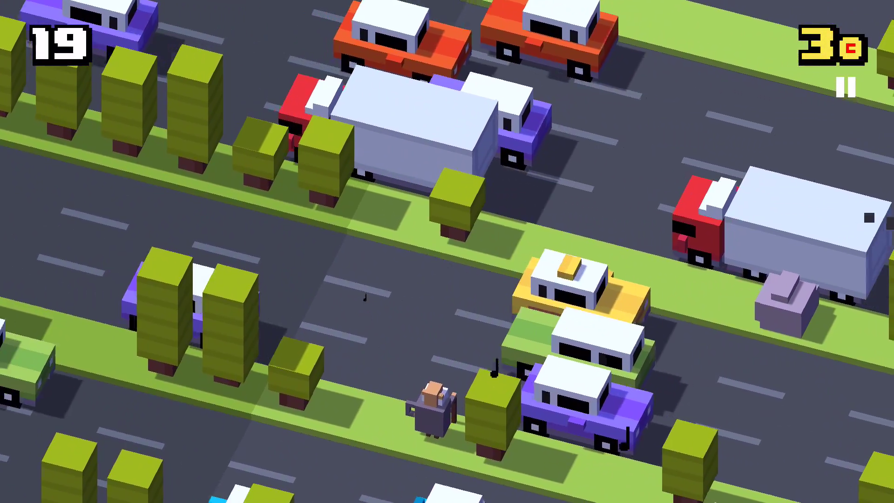
{"action": "key", "text": "Up"}
{"action": "key", "text": "Up"}
{"action": "key", "text": "Up"}
{"action": "key", "text": "Up"}
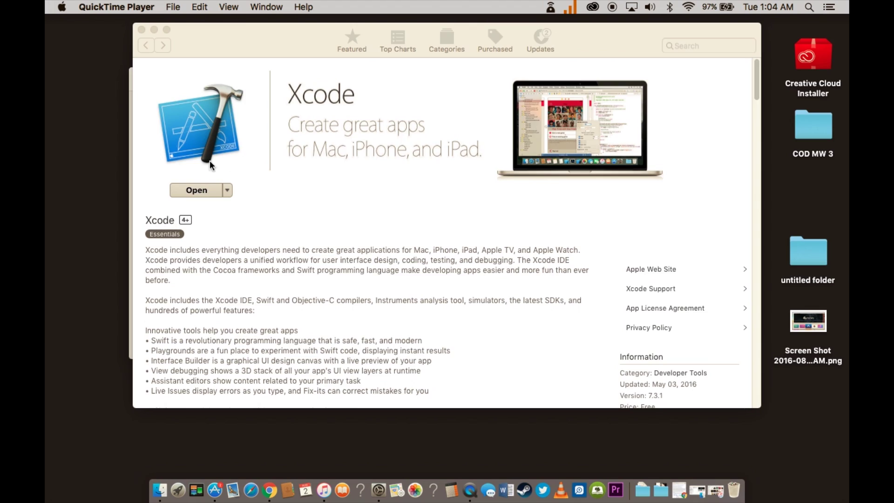
- Launch Xcode from its App Store page and open its Devices window
{"action": "left_click", "coordinate": [292, 102]}
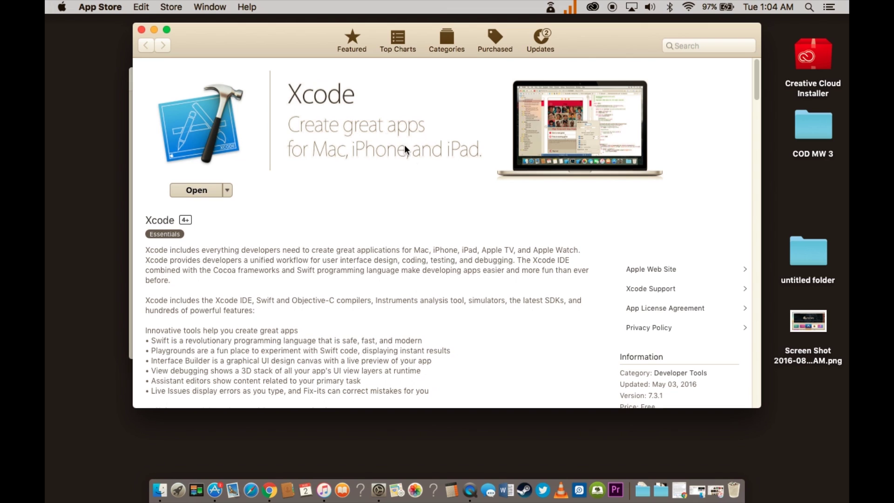
{"action": "left_click", "coordinate": [208, 193]}
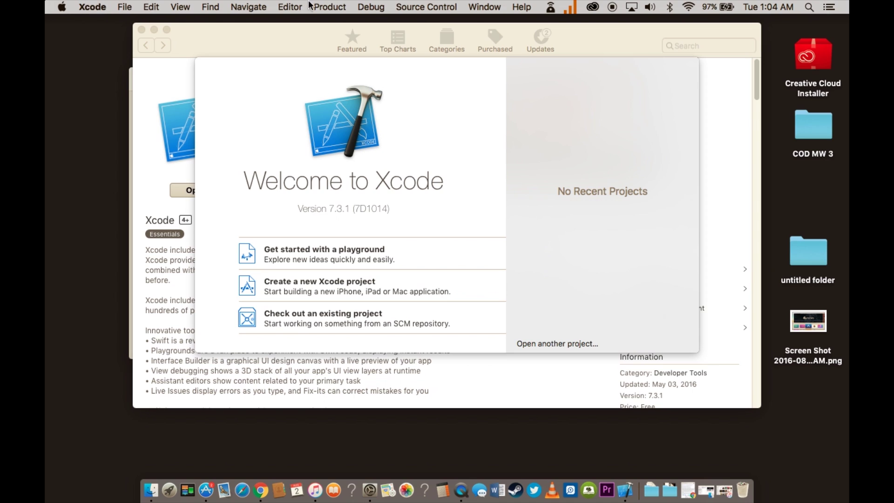
{"action": "left_click", "coordinate": [480, 9]}
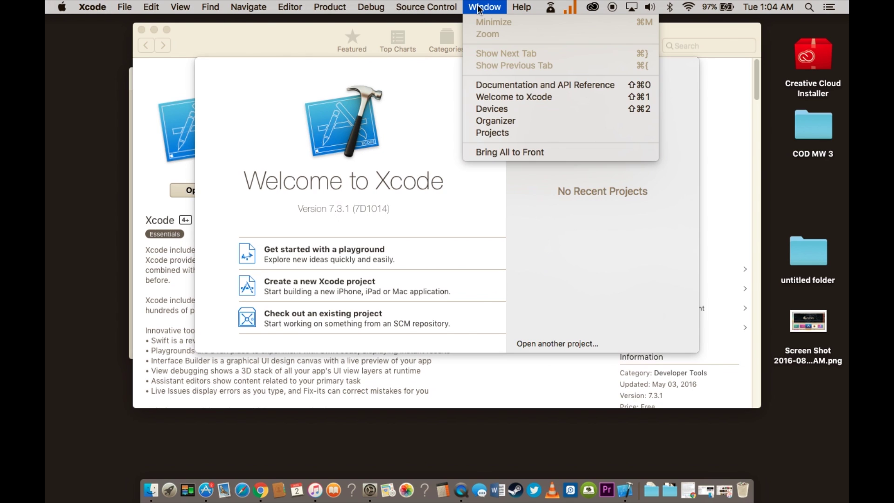
{"action": "left_click", "coordinate": [490, 107]}
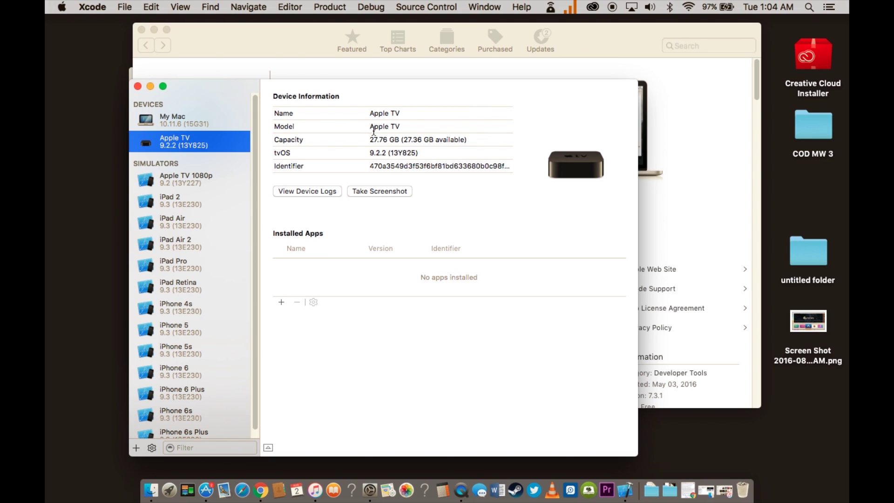
- Take a screenshot of the connected Apple TV and minimize the Devices, App Store and Sound windows
{"action": "left_click", "coordinate": [370, 192]}
{"action": "left_click", "coordinate": [150, 86]}
{"action": "left_click", "coordinate": [153, 29]}
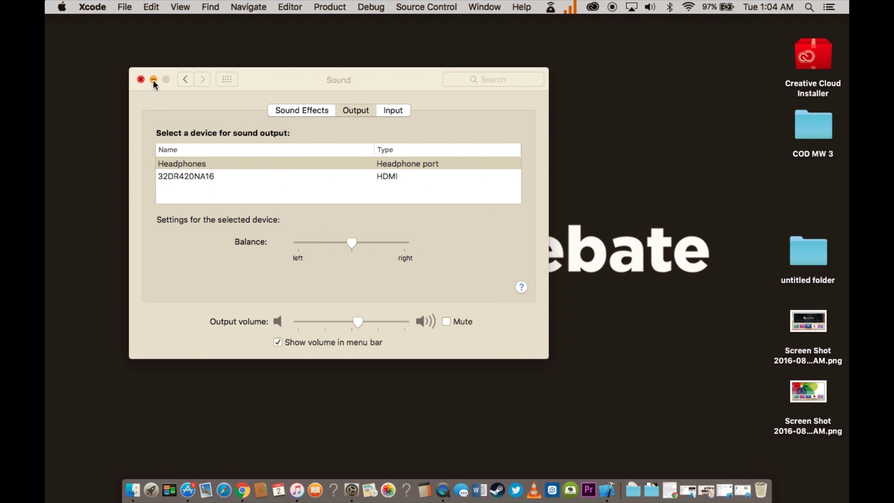
{"action": "left_click", "coordinate": [154, 80]}
- Open both desktop screenshots in Preview, review the options for sharing and exporting them, and minimize the window
{"action": "left_click_drag", "start_coordinate": [743, 326], "coordinate": [823, 403]}
{"action": "double_click", "coordinate": [815, 397]}
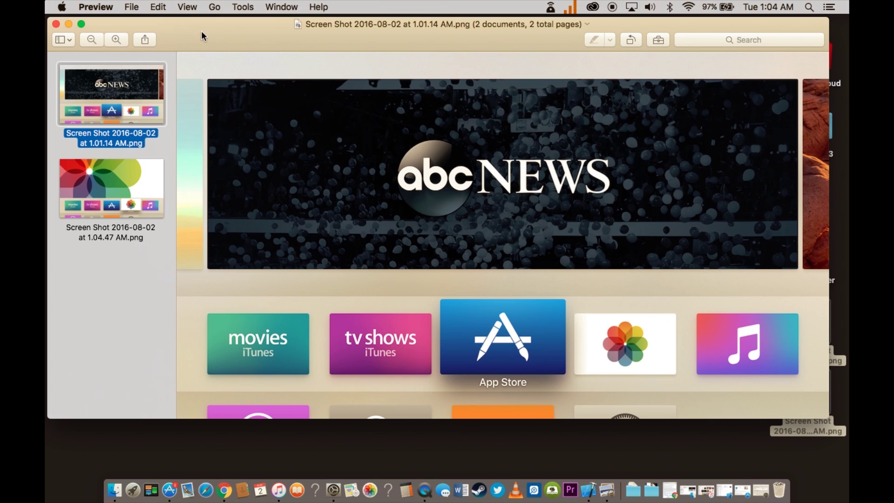
{"action": "left_click", "coordinate": [145, 39]}
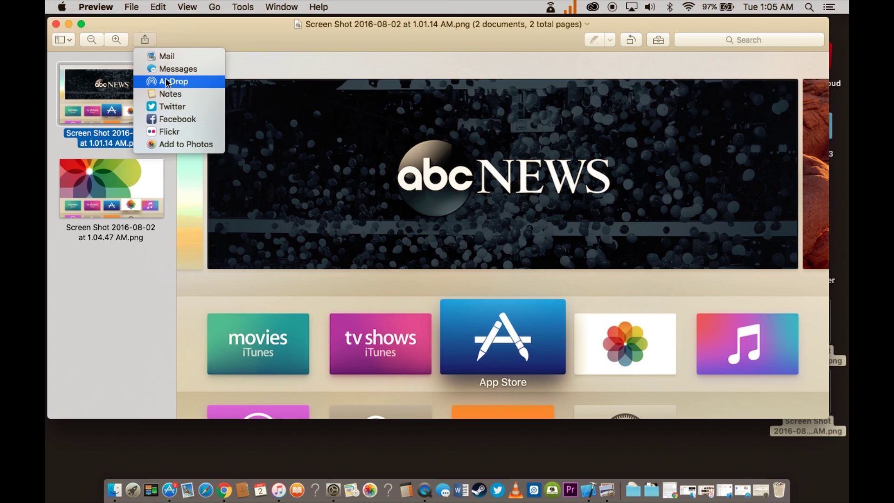
{"action": "left_click", "coordinate": [210, 37]}
{"action": "left_click", "coordinate": [143, 7]}
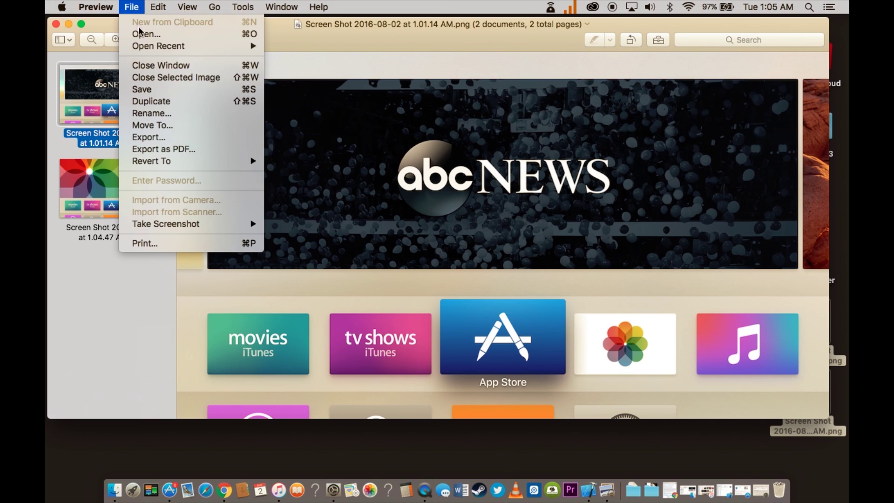
{"action": "left_click", "coordinate": [309, 28]}
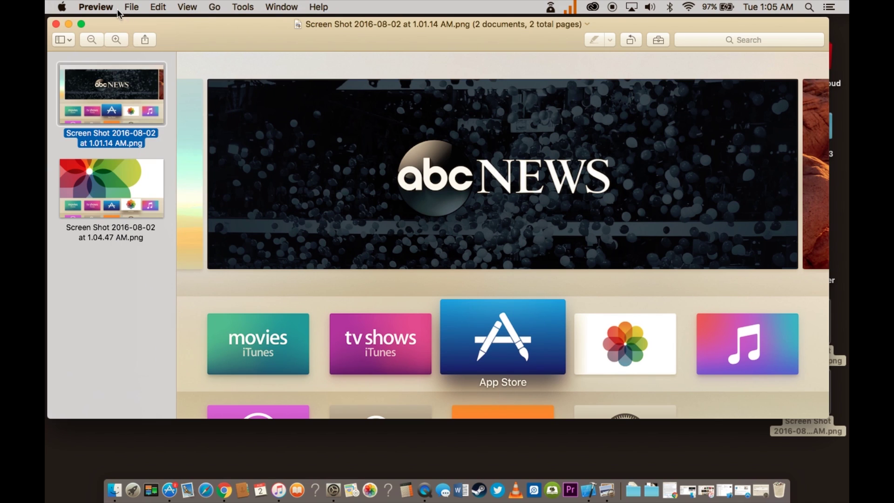
{"action": "left_click", "coordinate": [69, 24]}
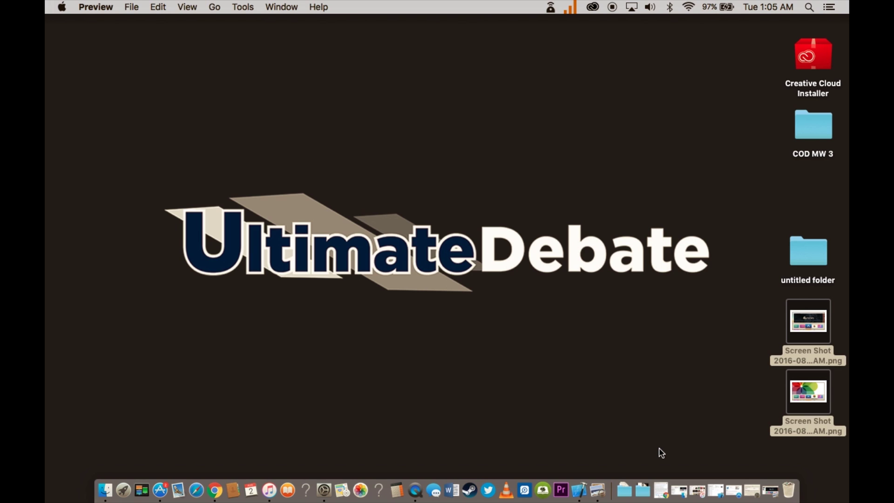
{"action": "left_click", "coordinate": [577, 491]}
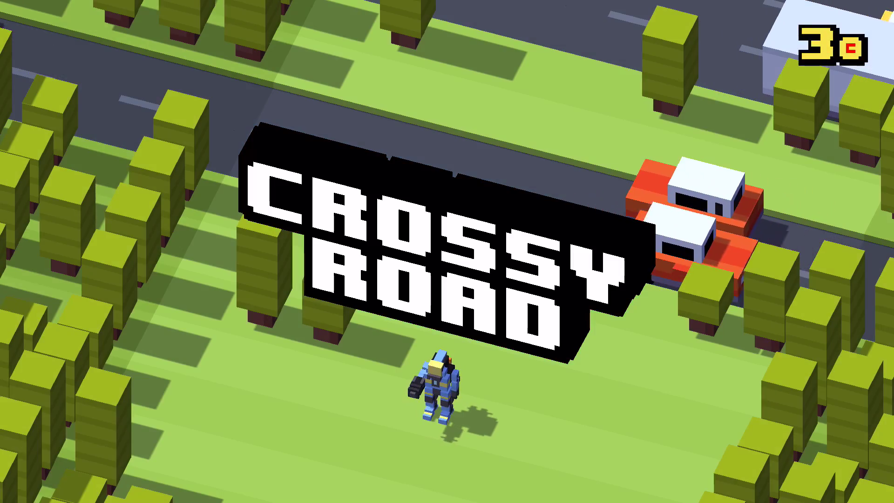
{"action": "key", "text": "Up"}
{"action": "key", "text": "Up"}
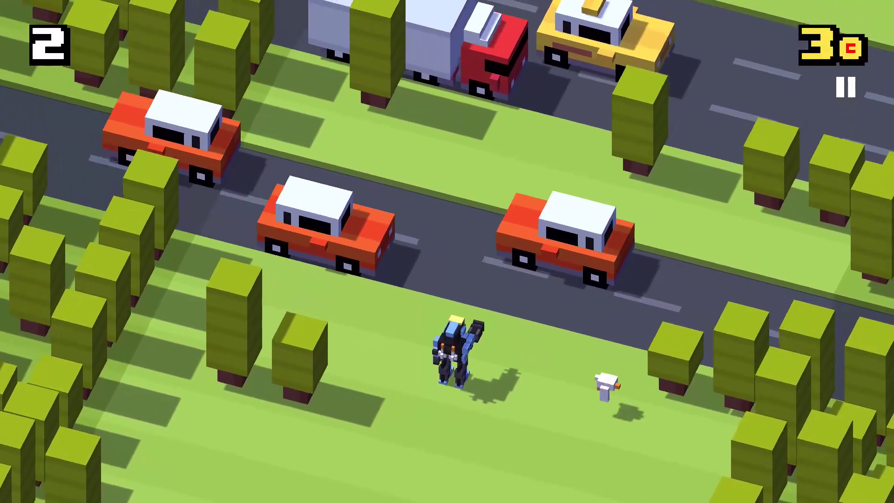
{"action": "key", "text": "Up"}
{"action": "key", "text": "Up"}
{"action": "key", "text": "Up"}
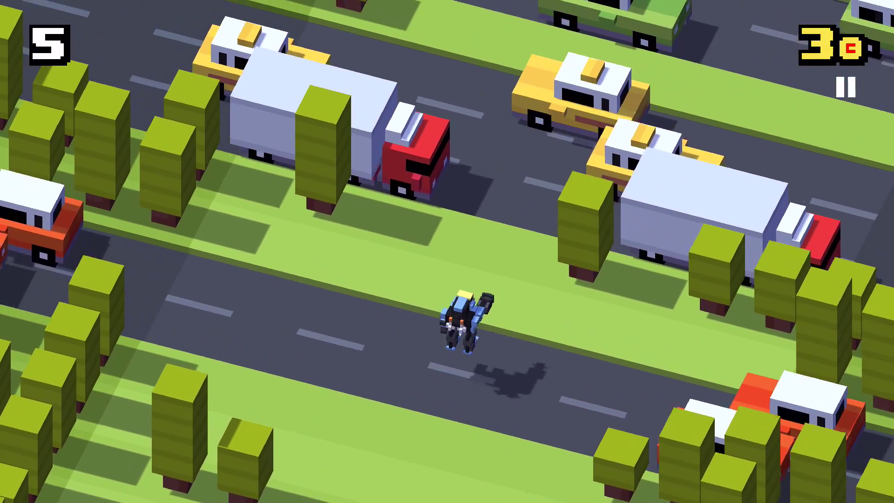
{"action": "key", "text": "Up"}
{"action": "key", "text": "Up"}
{"action": "key", "text": "Up"}
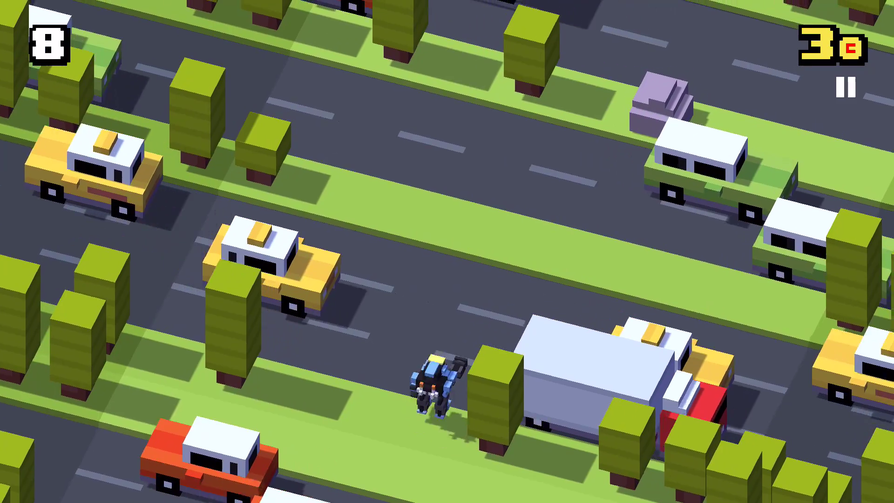
{"action": "key", "text": "Up"}
{"action": "key", "text": "Up"}
{"action": "key", "text": "Up"}
{"action": "key", "text": "Up"}
{"action": "key", "text": "Up"}
{"action": "key", "text": "Up"}
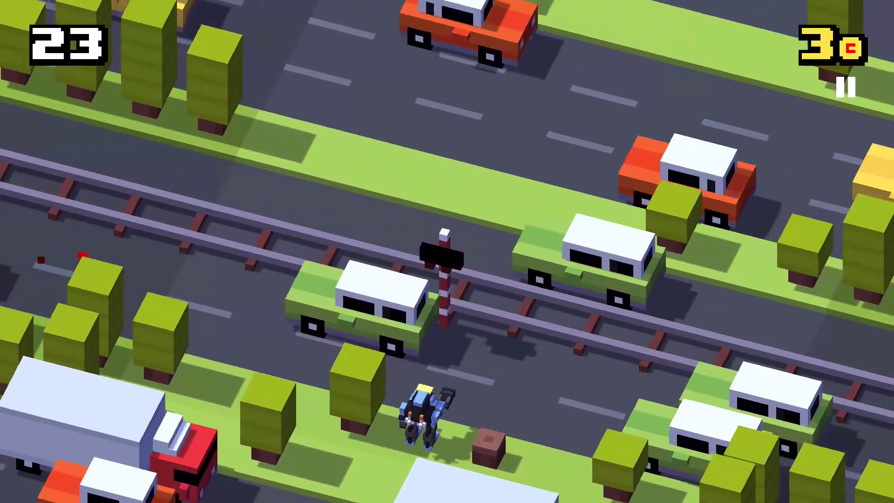
{"action": "key", "text": "Up"}
{"action": "key", "text": "Up"}
{"action": "key", "text": "Up"}
{"action": "key", "text": "Up"}
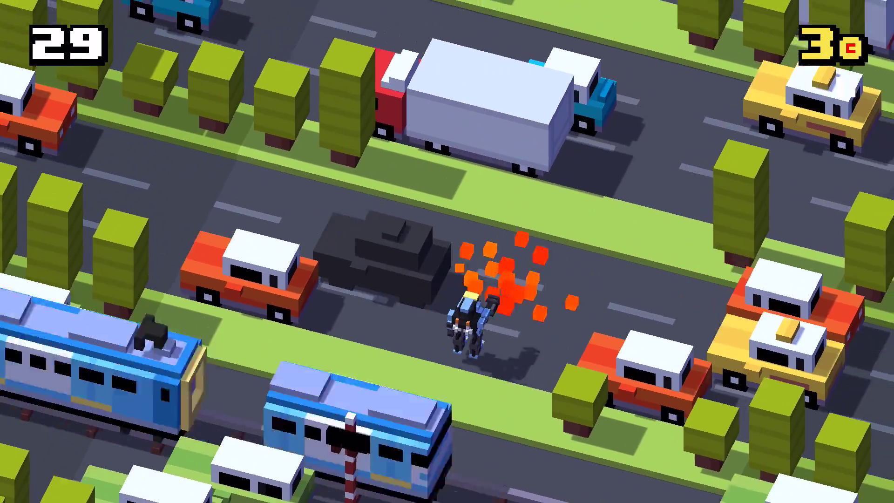
{"action": "key", "text": "Up"}
{"action": "key", "text": "Up"}
{"action": "key", "text": "Up"}
{"action": "key", "text": "Up"}
{"action": "key", "text": "Up"}
{"action": "key", "text": "Up"}
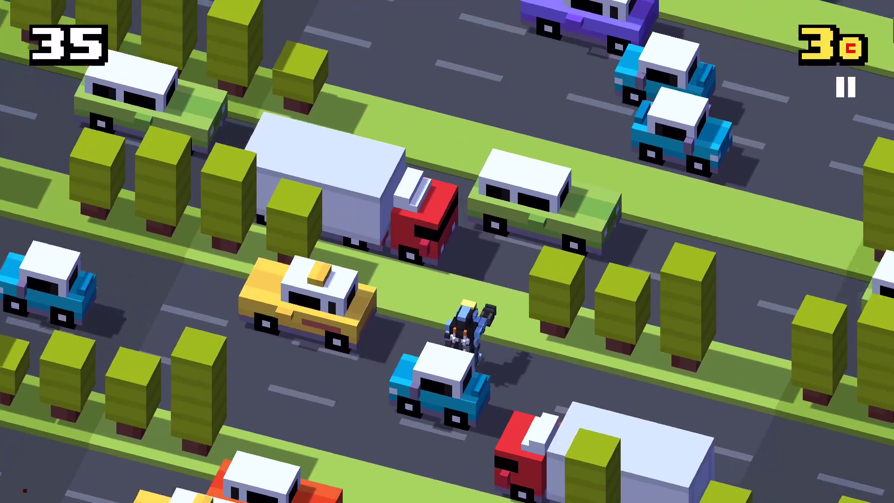
{"action": "key", "text": "Up"}
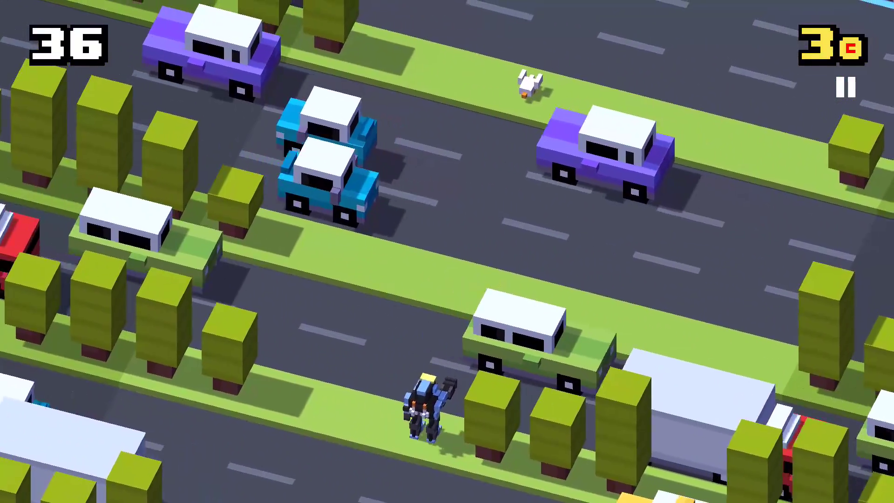
{"action": "key", "text": "Up"}
{"action": "key", "text": "Up"}
{"action": "key", "text": "Up"}
{"action": "key", "text": "Up"}
{"action": "key", "text": "Up"}
{"action": "key", "text": "Up"}
{"action": "key", "text": "Up"}
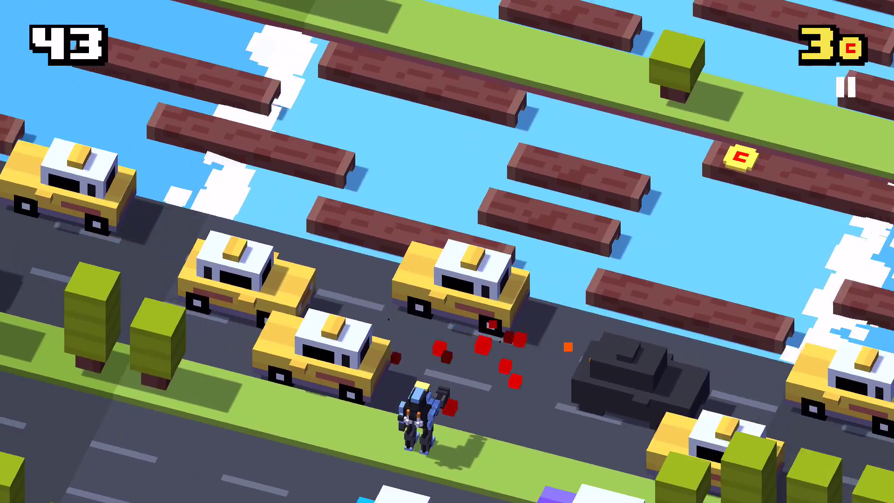
{"action": "key", "text": "Up"}
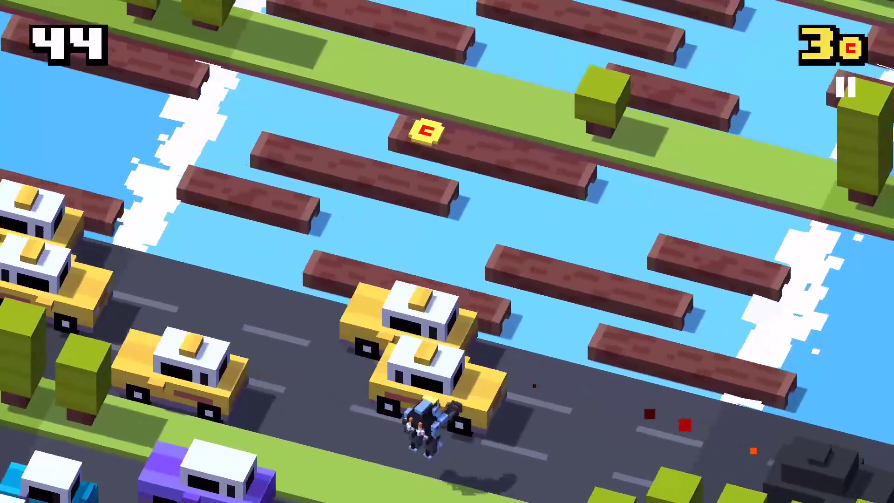
{"action": "key", "text": "Up"}
{"action": "key", "text": "Up"}
{"action": "key", "text": "Up"}
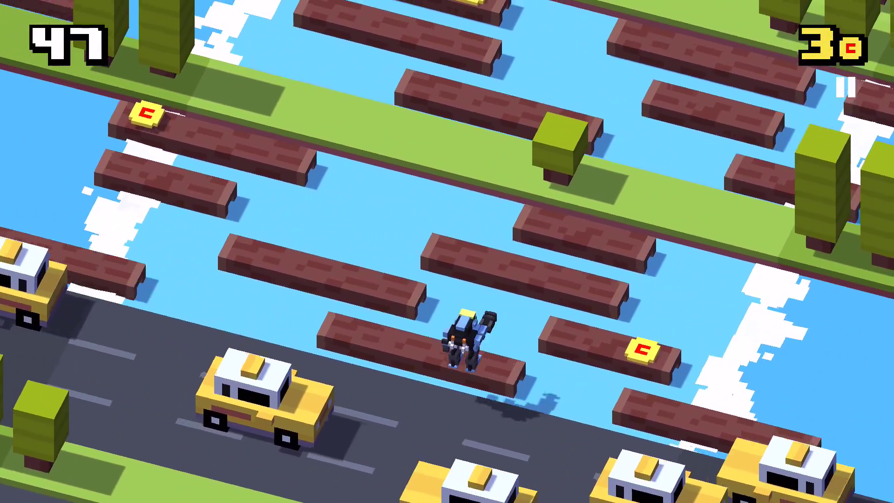
{"action": "key", "text": "Up"}
{"action": "key", "text": "Up"}
{"action": "key", "text": "Up"}
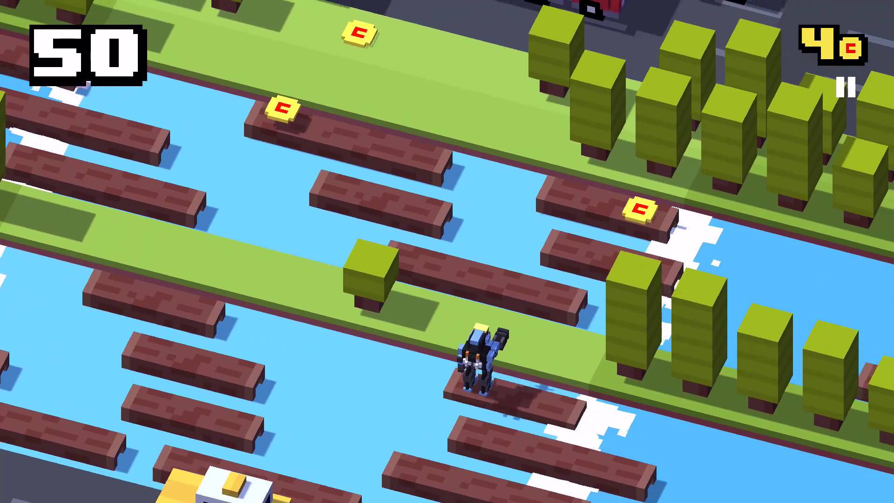
{"action": "key", "text": "Up"}
{"action": "key", "text": "Up"}
{"action": "key", "text": "Up"}
{"action": "key", "text": "Up"}
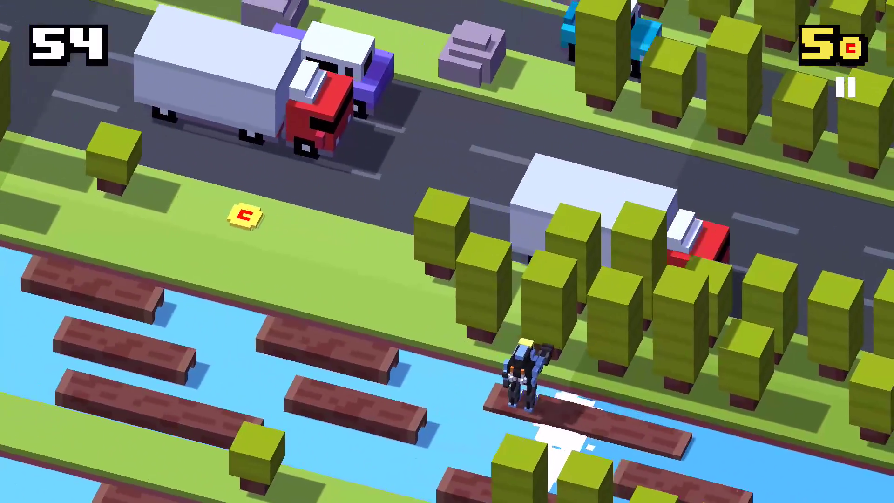